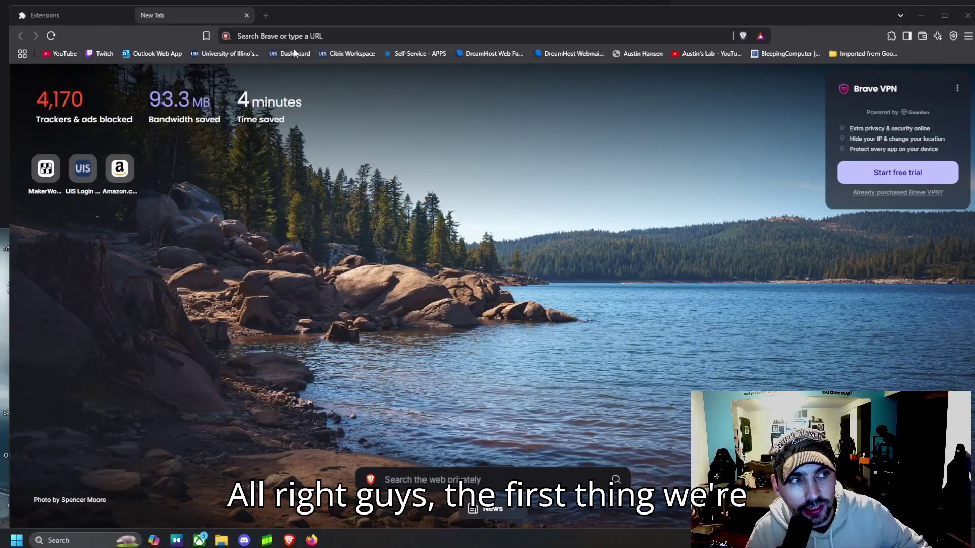
Step: Search the web for 'chrome web store' and open the Chrome Web Store homepage result
left_click(298, 34)
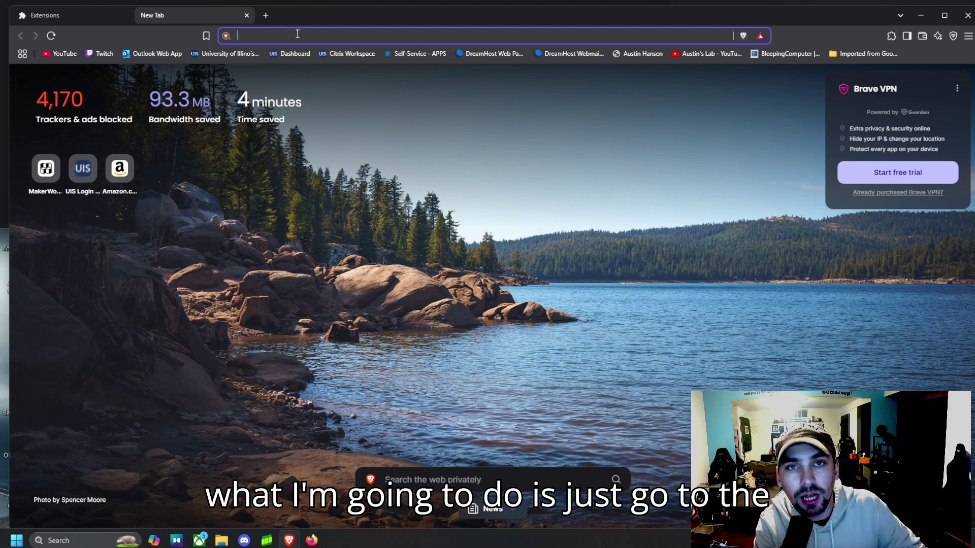
type("chr")
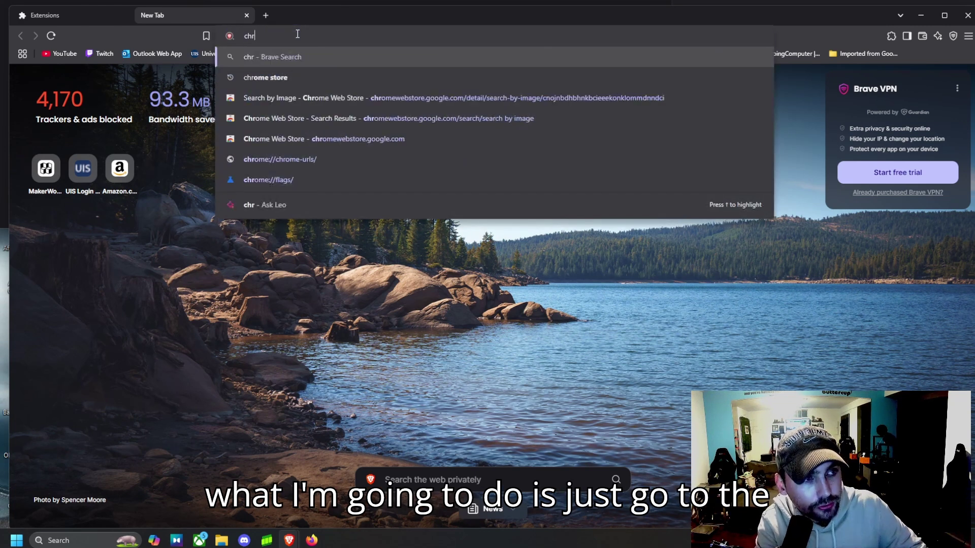
type("ome web store")
key("Return")
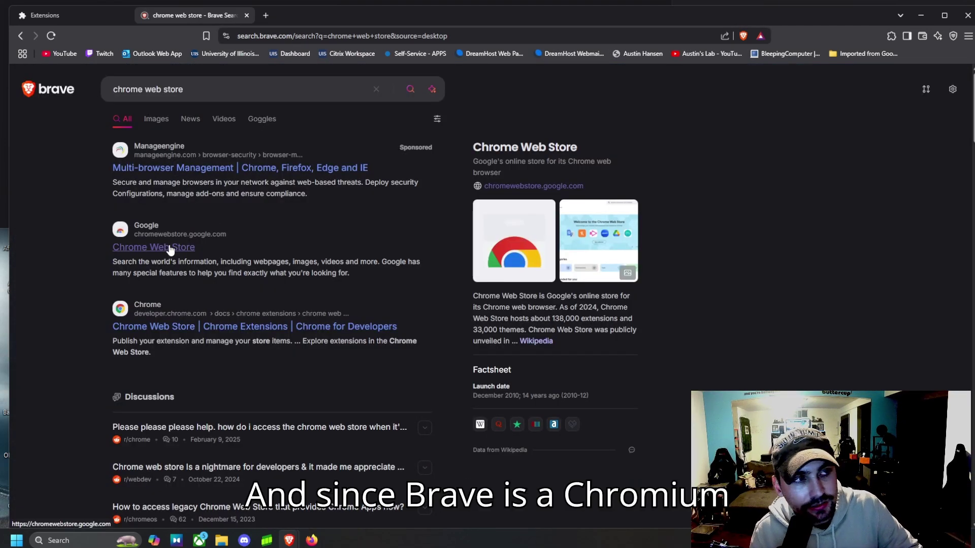
left_click(170, 248)
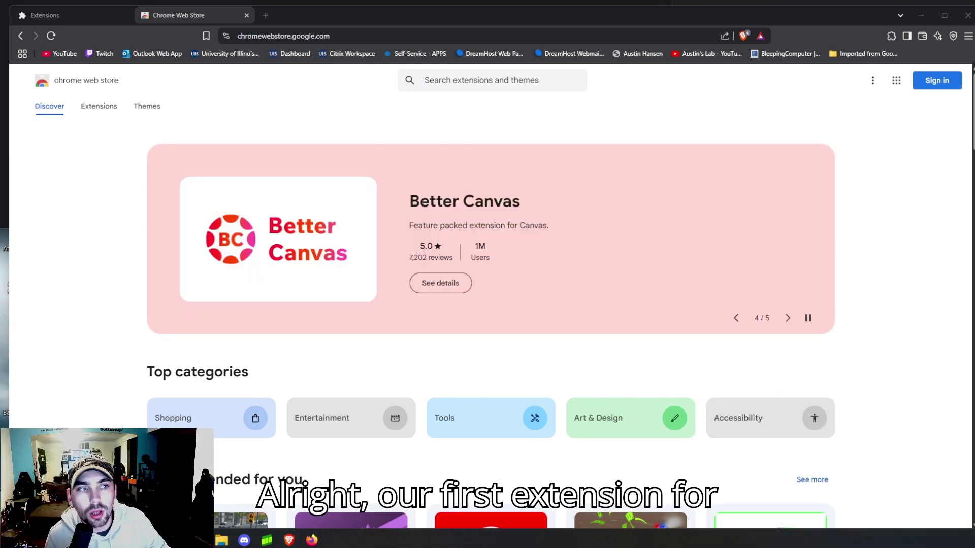
Step: Search the store for 'ad guard', open AdGuard AdBlocker, and confirm adding it to Brave
left_click(527, 83)
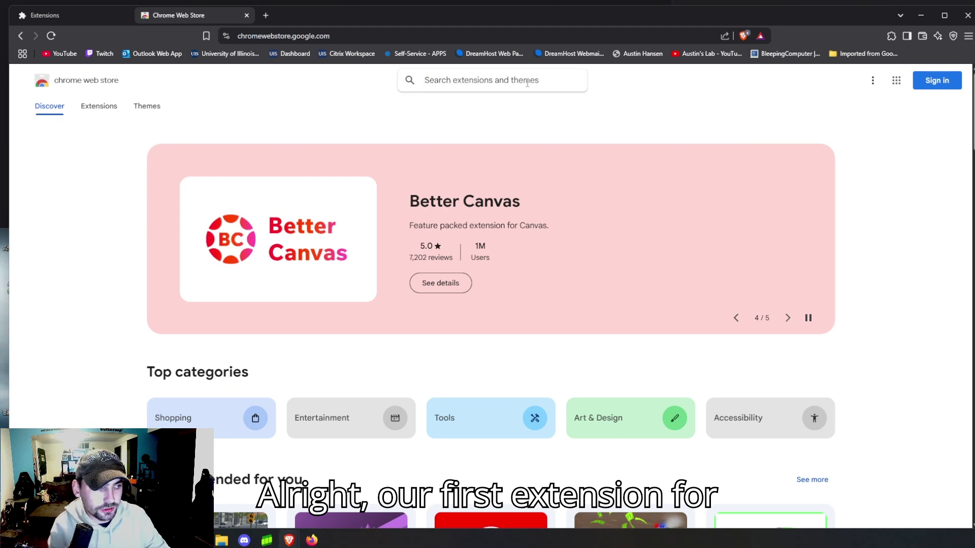
type("ad ")
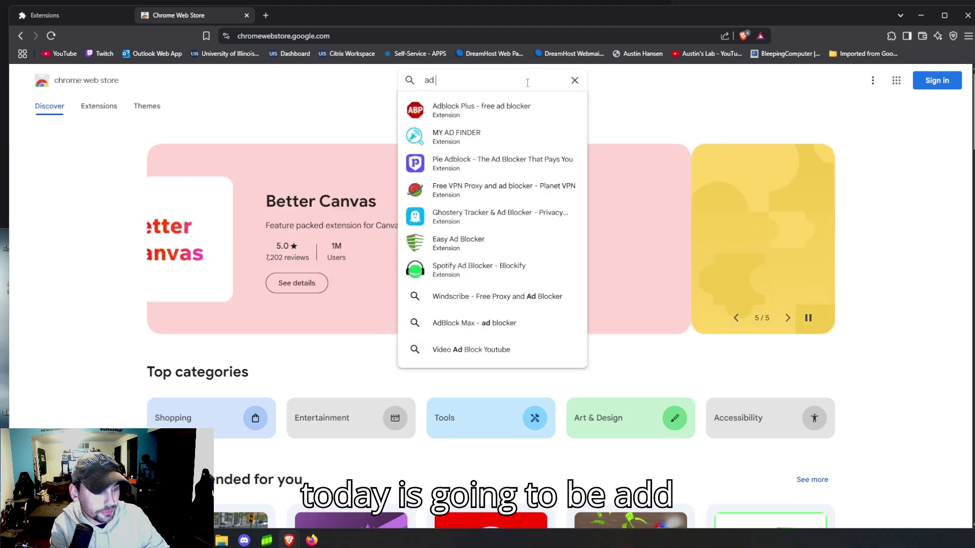
type("guard")
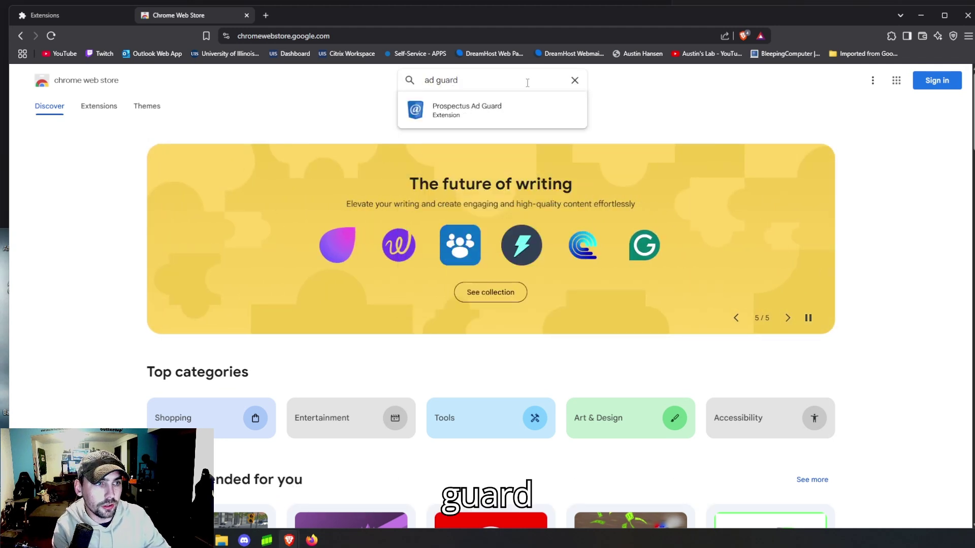
key("Return")
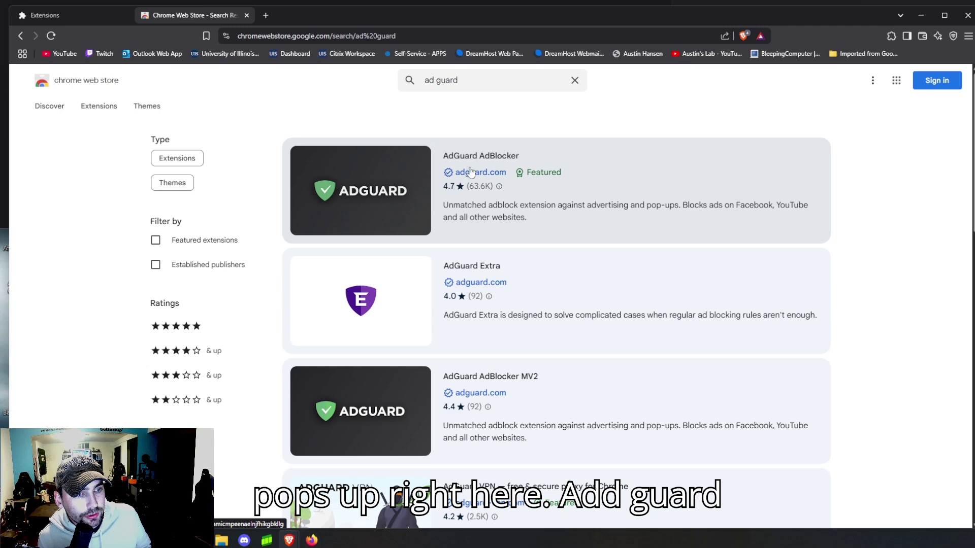
left_click(493, 160)
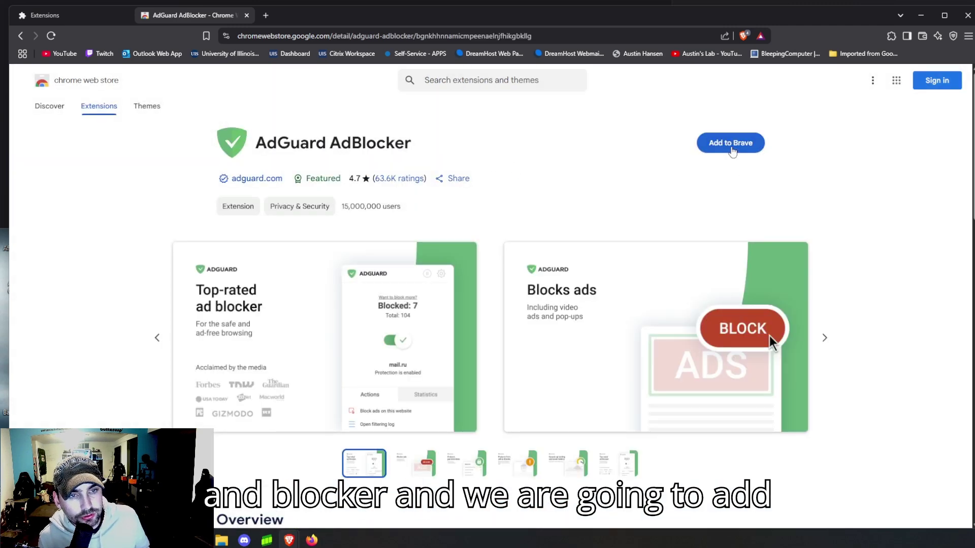
left_click(732, 147)
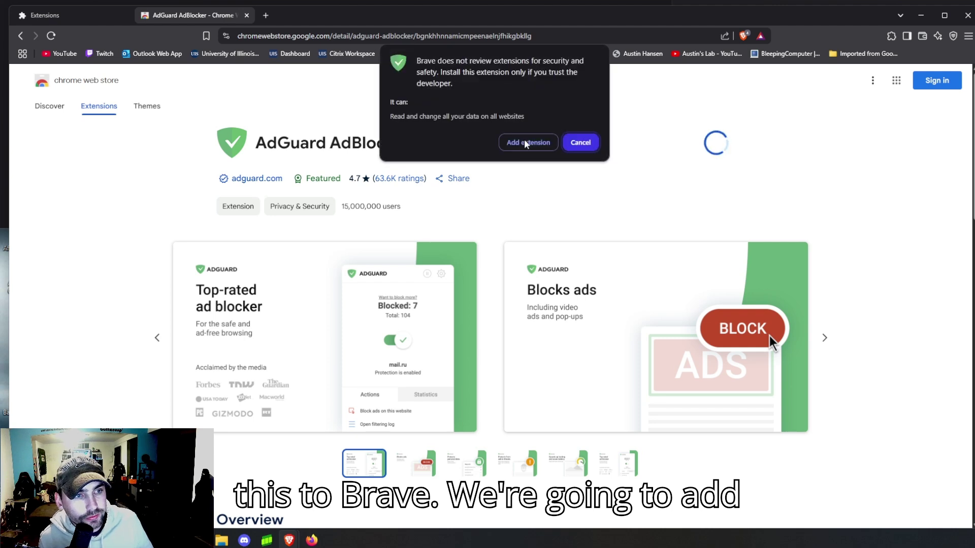
left_click(528, 142)
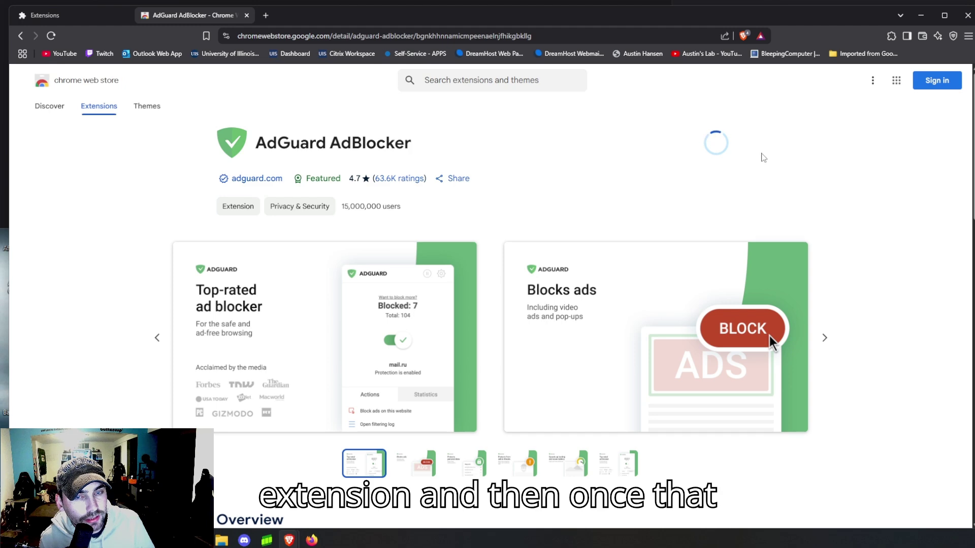
Step: Confirm AdGuard AdBlocker is listed and enabled on the Extensions page, then return to its store listing
left_click(84, 18)
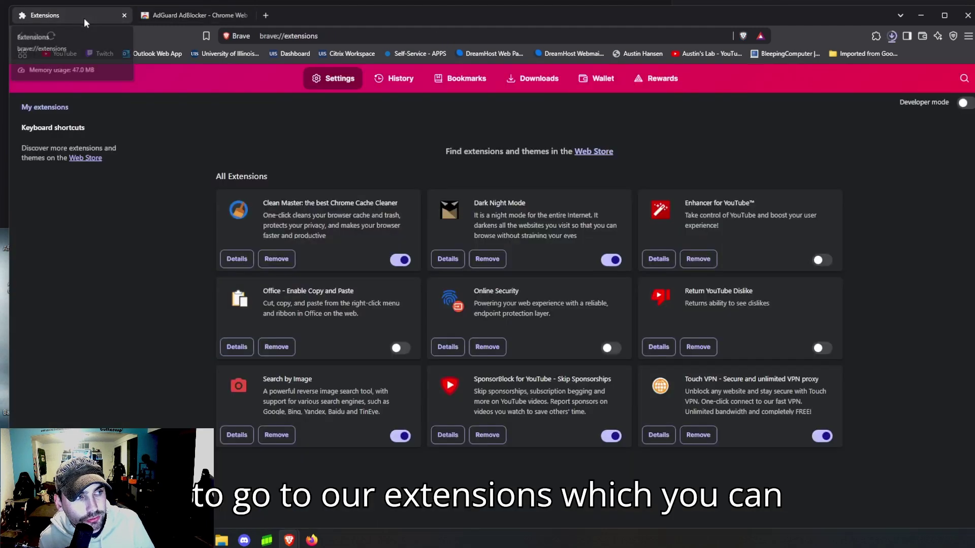
left_click(968, 36)
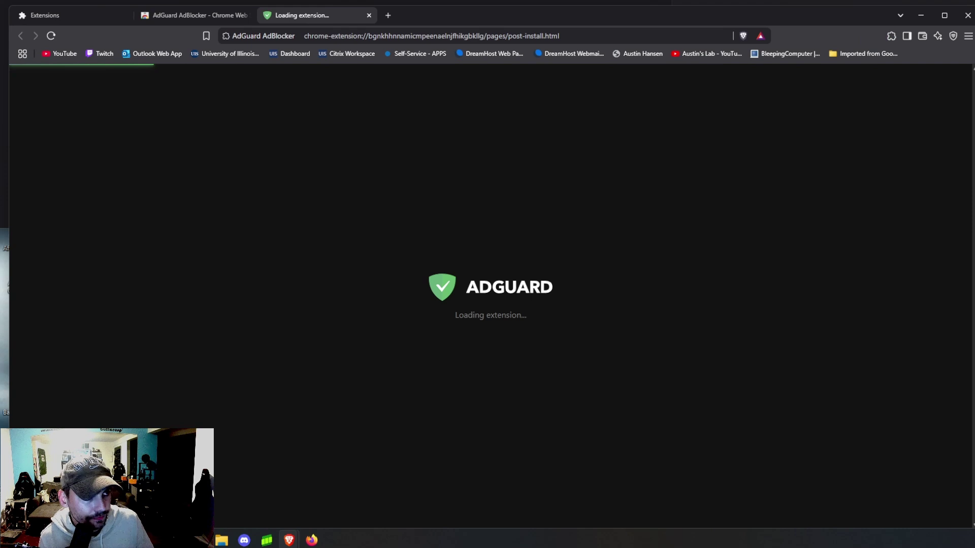
left_click(58, 18)
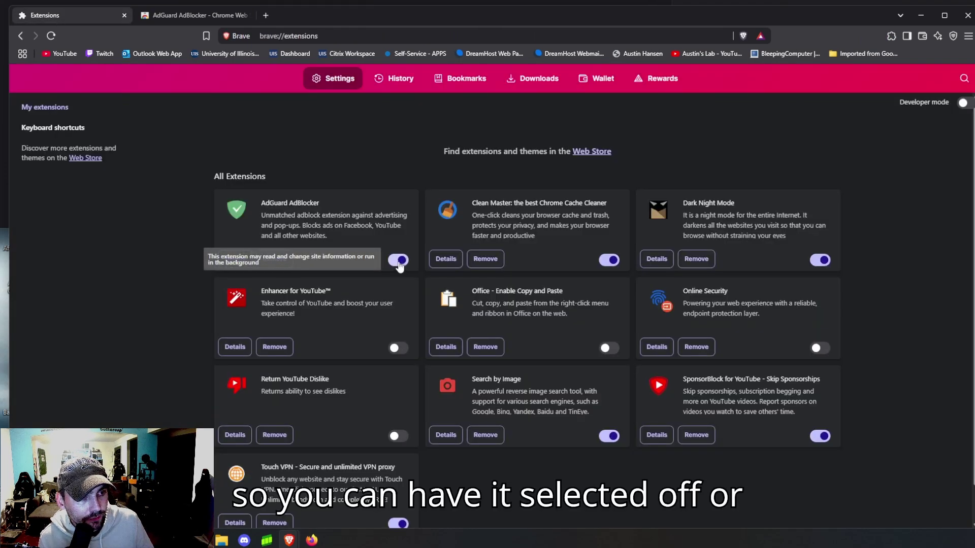
left_click(213, 16)
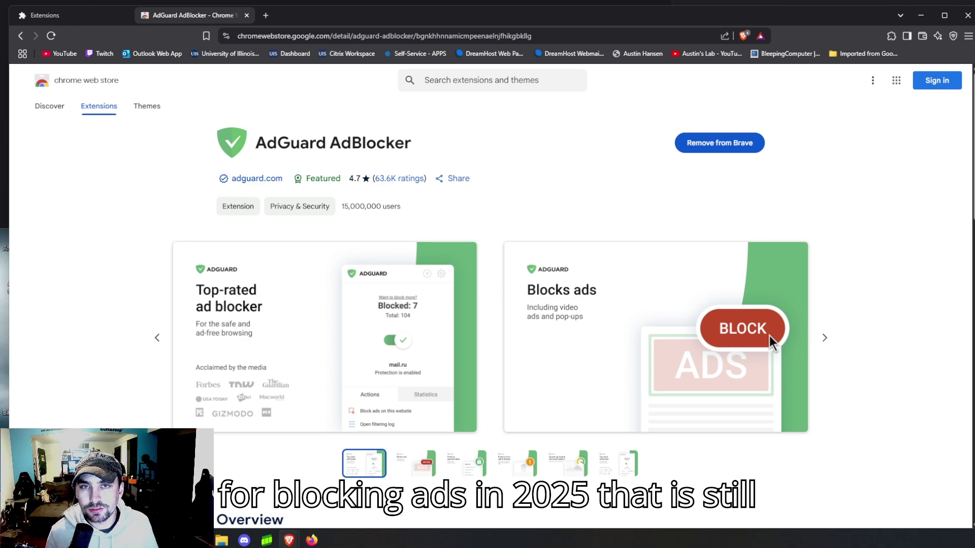
Step: Load nytimes.com in a new tab, briefly rechecking the extensions list
key("ctrl+t")
type("nytimes.com")
key("Return")
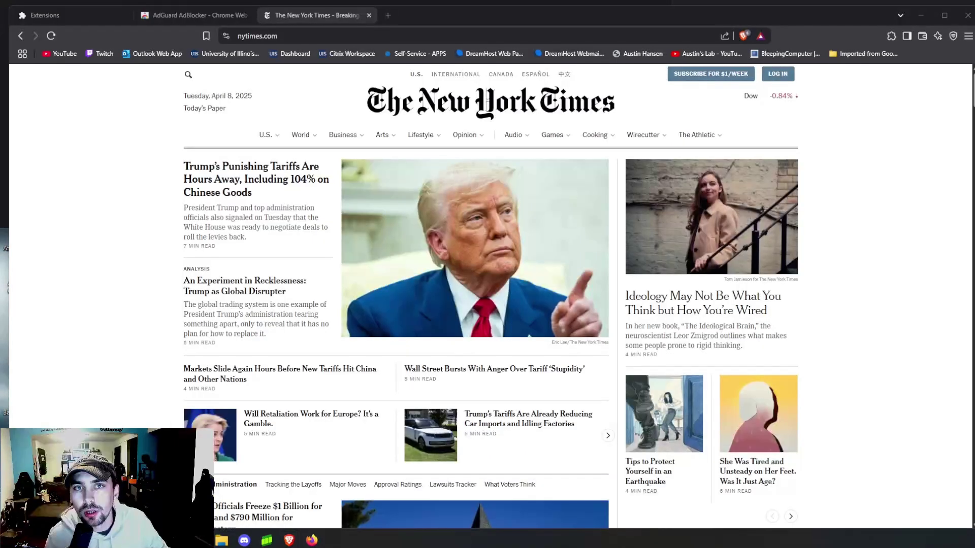
left_click(53, 14)
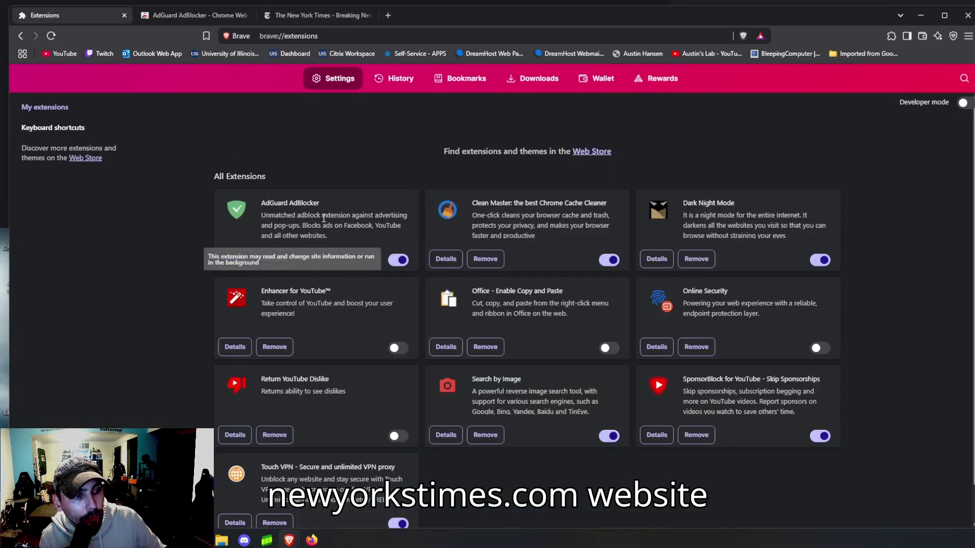
left_click(288, 17)
Step: Scroll the New York Times homepage up and down to check for ads
scroll(922, 210, "down", 15)
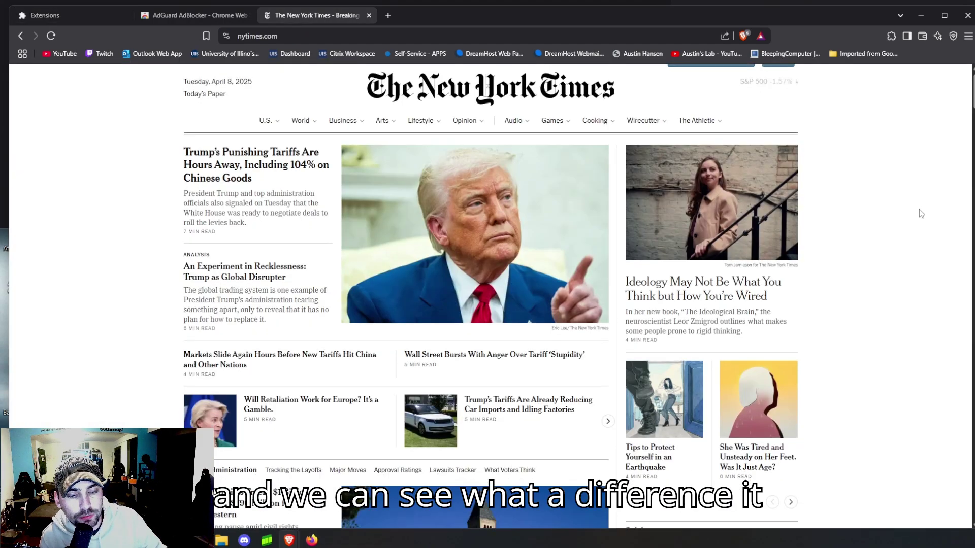
scroll(916, 212, "down", 5)
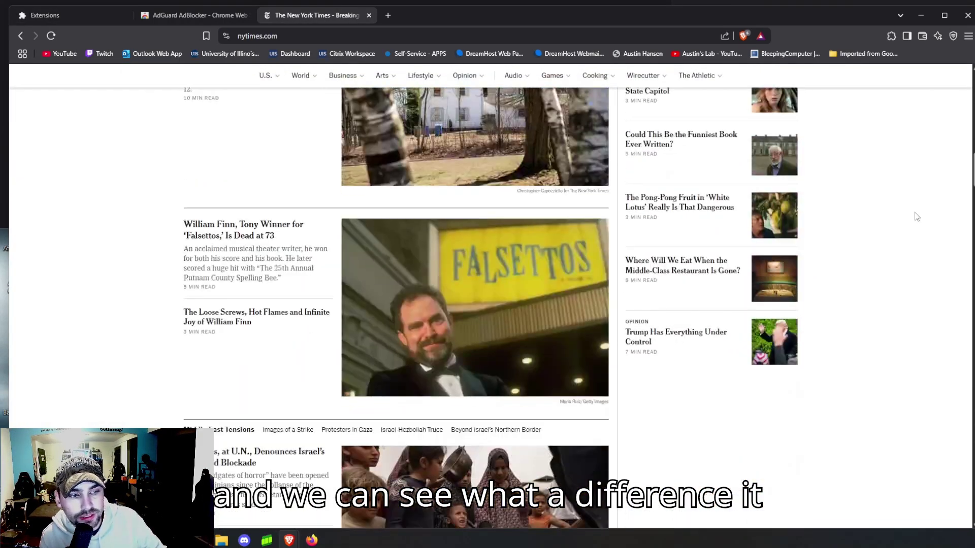
scroll(915, 212, "up", 10)
scroll(907, 237, "up", 10)
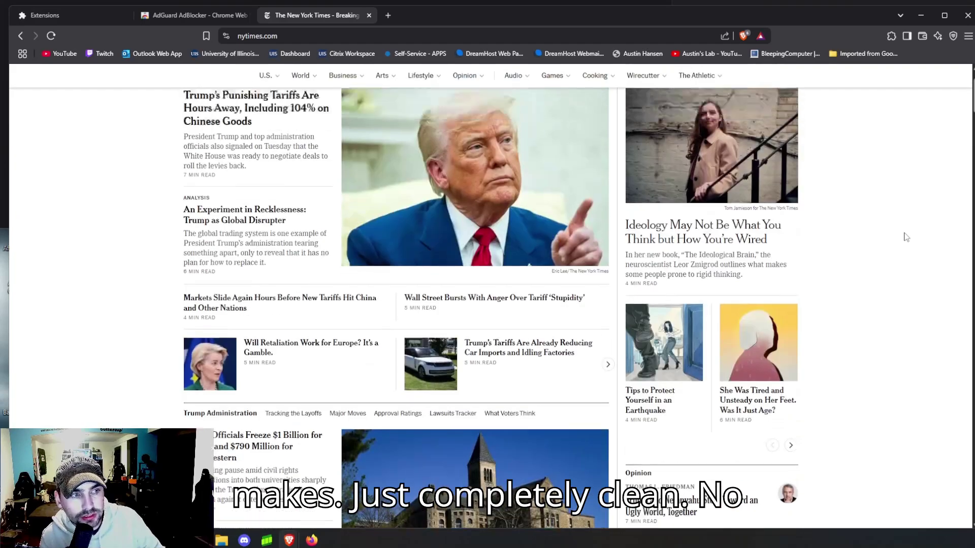
scroll(331, 427, "down", 6)
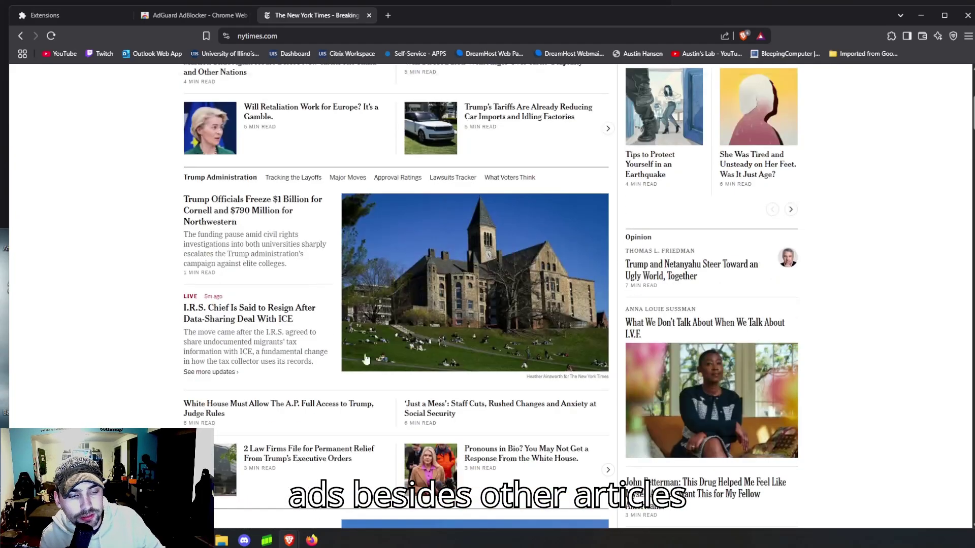
scroll(340, 398, "down", 7)
scroll(433, 362, "up", 12)
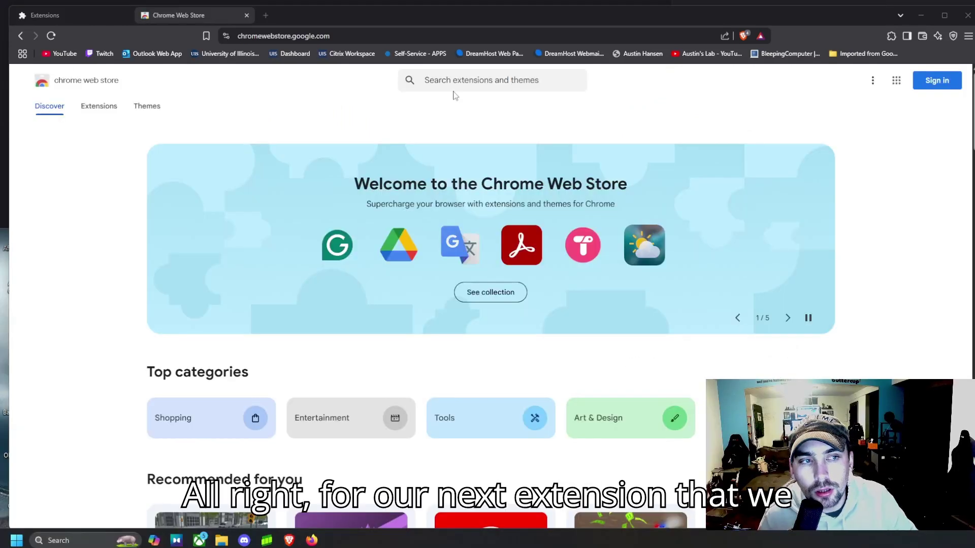
Step: Search the store for 'ghostery', open Ghostery Tracker & Ad Blocker, and confirm adding it to Brave
left_click(486, 83)
type("gh")
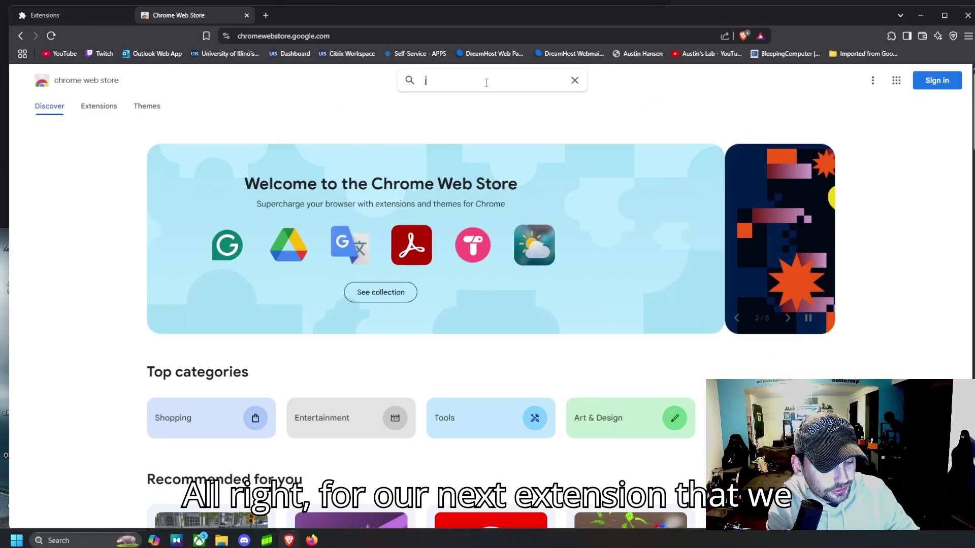
key("BackSpace")
key("BackSpace")
type("gh")
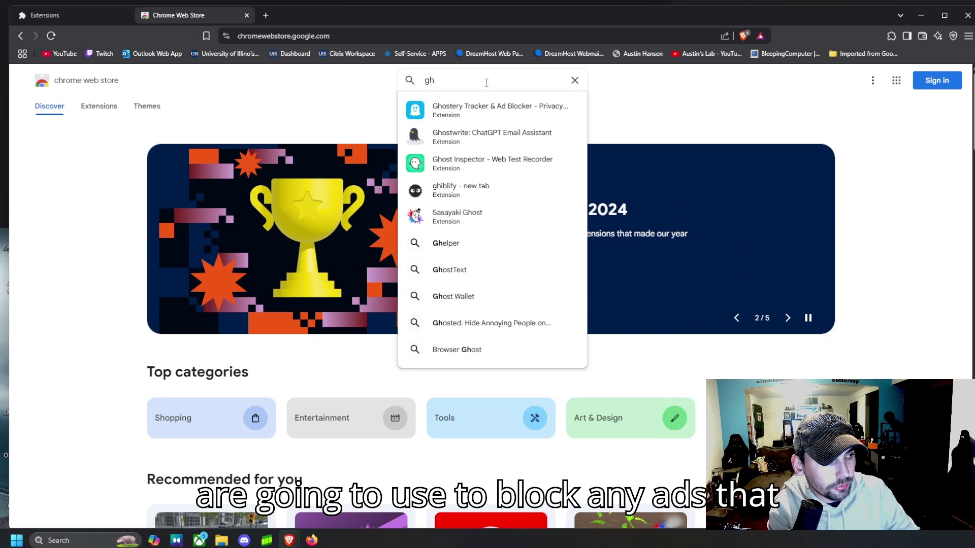
type("ostery")
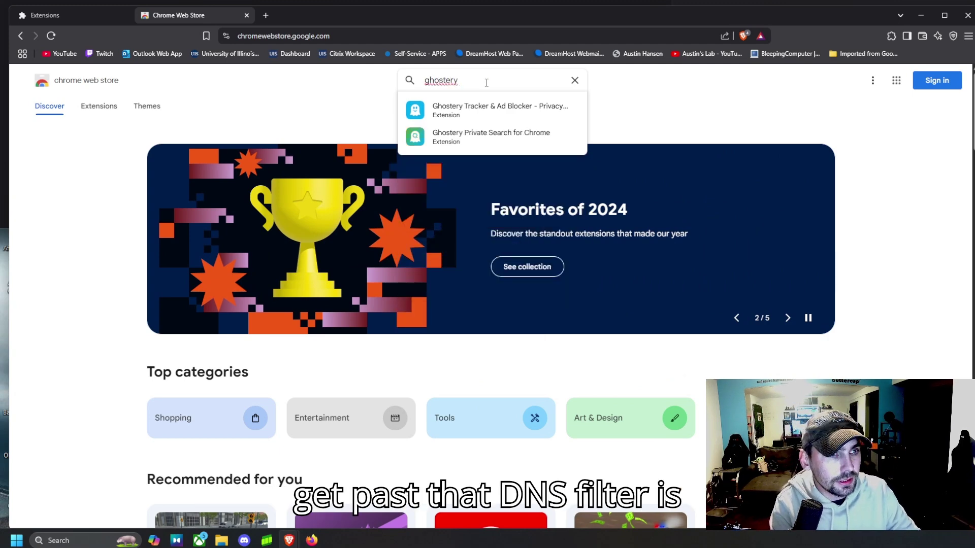
key("Return")
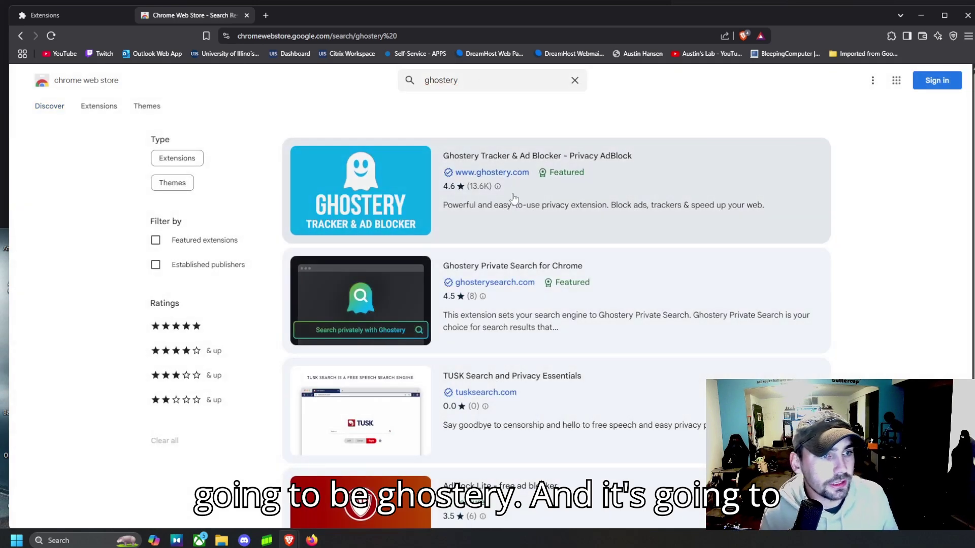
left_click(533, 162)
left_click(745, 148)
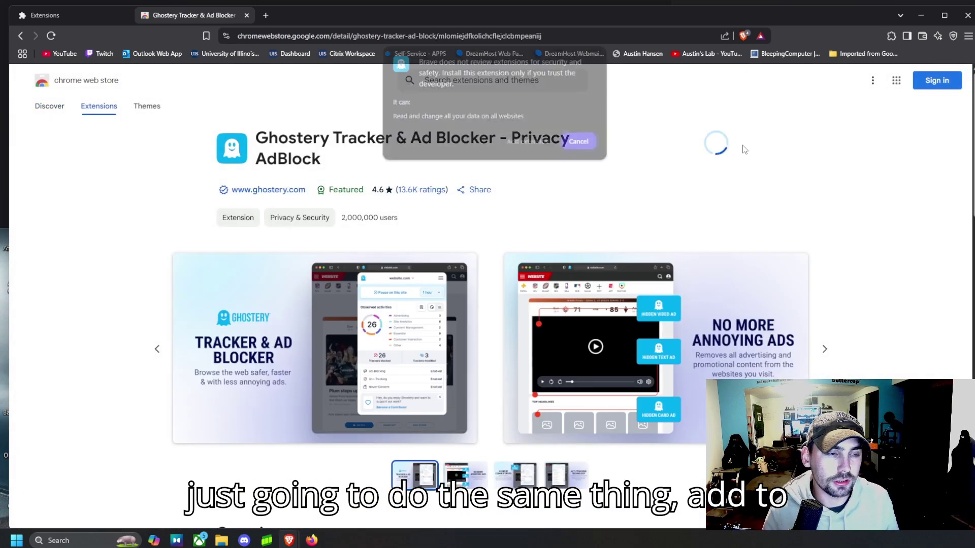
left_click(548, 142)
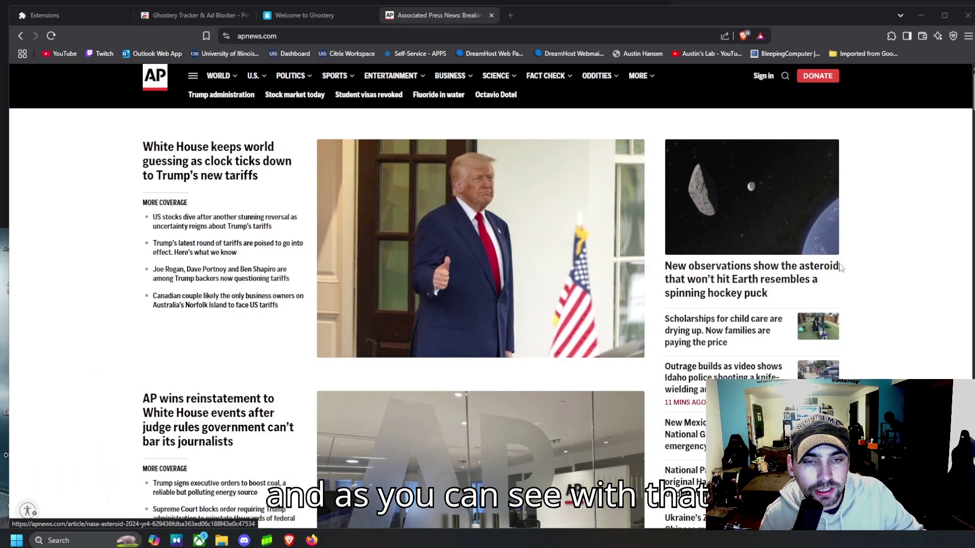
Step: Scroll up and down the AP News homepage to confirm no ads appear
scroll(840, 270, "down", 5)
scroll(840, 270, "down", 14)
scroll(340, 283, "up", 12)
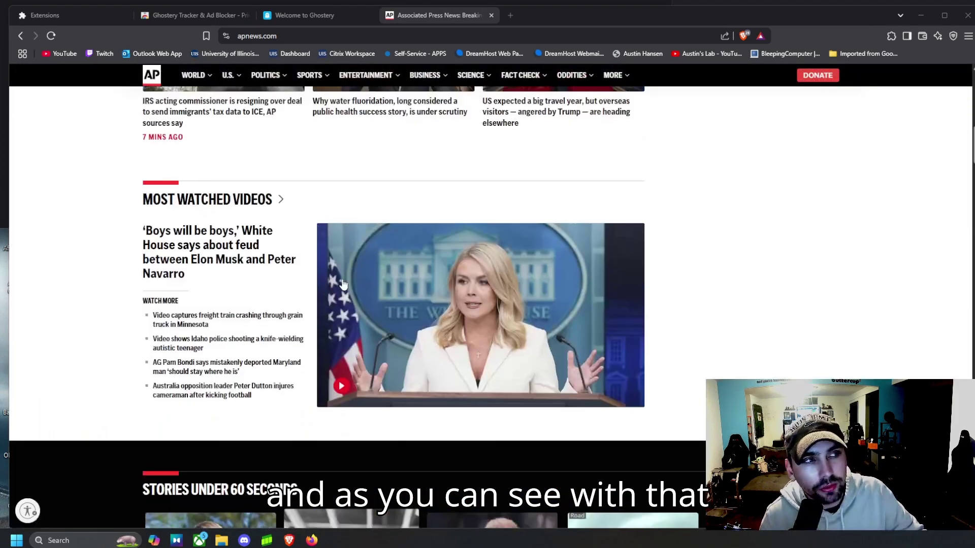
scroll(340, 284, "up", 7)
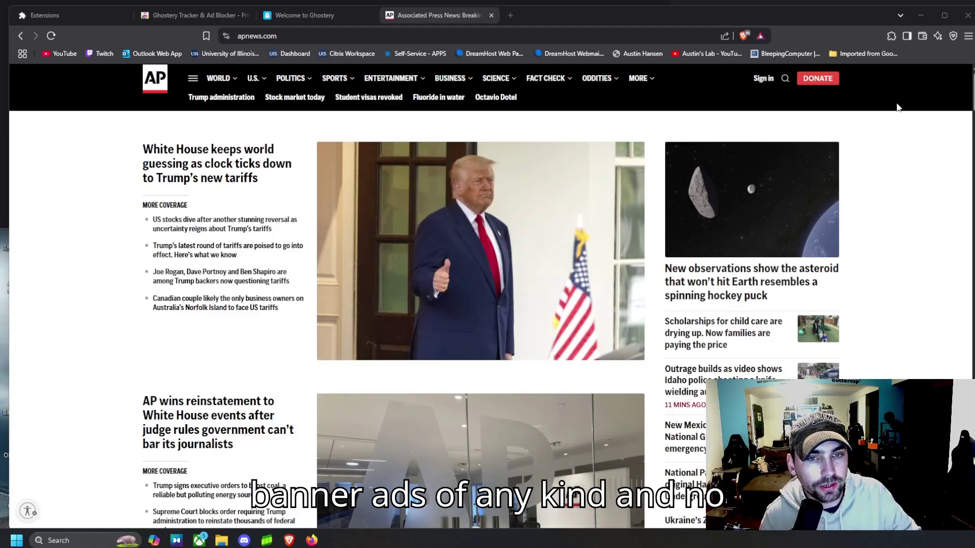
scroll(946, 329, "down", 15)
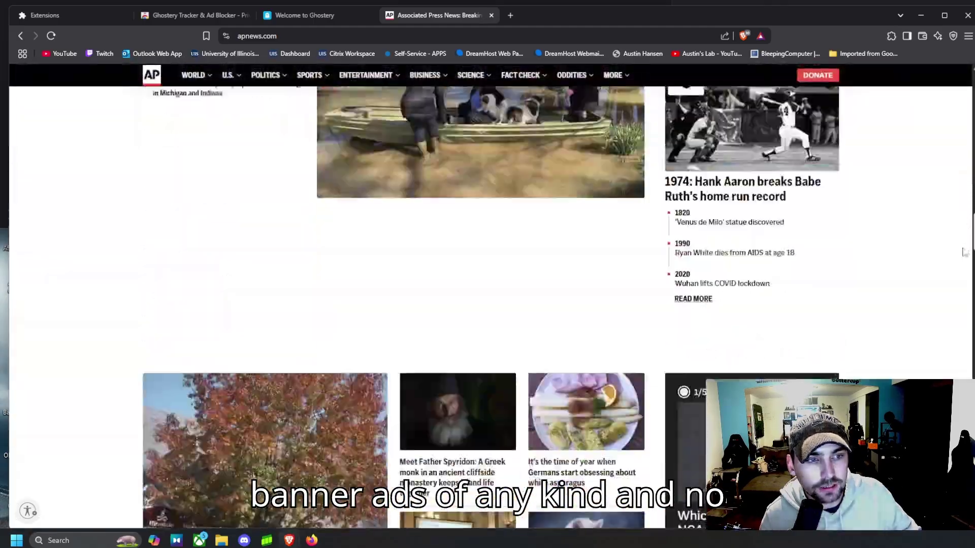
scroll(946, 329, "down", 10)
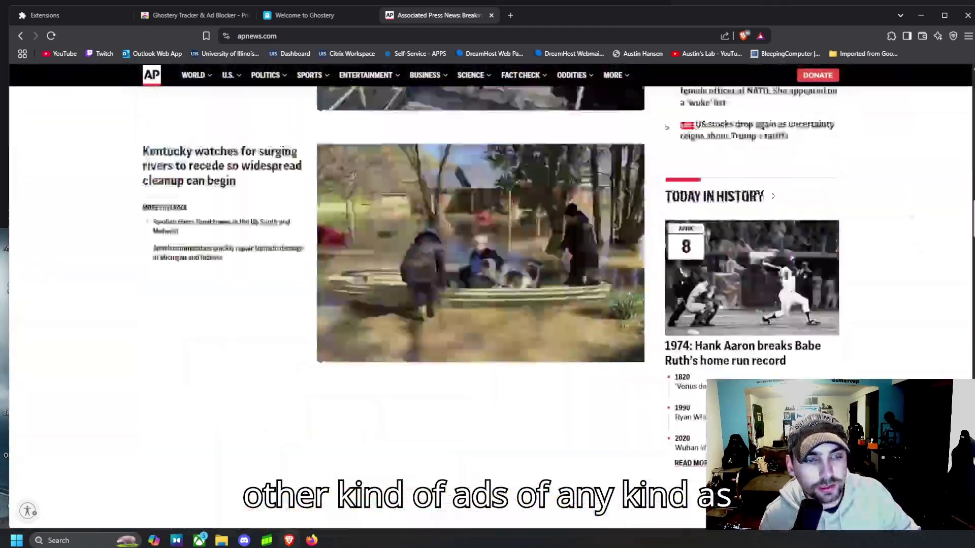
scroll(946, 329, "up", 20)
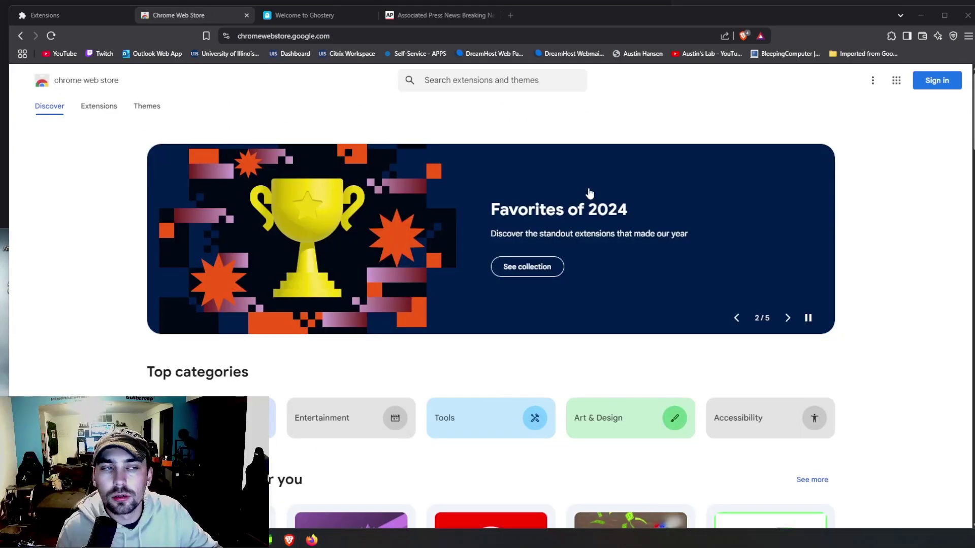
Step: Search the store for 'ublock orignin', open uBlock Origin, and confirm adding it to Brave
left_click(490, 82)
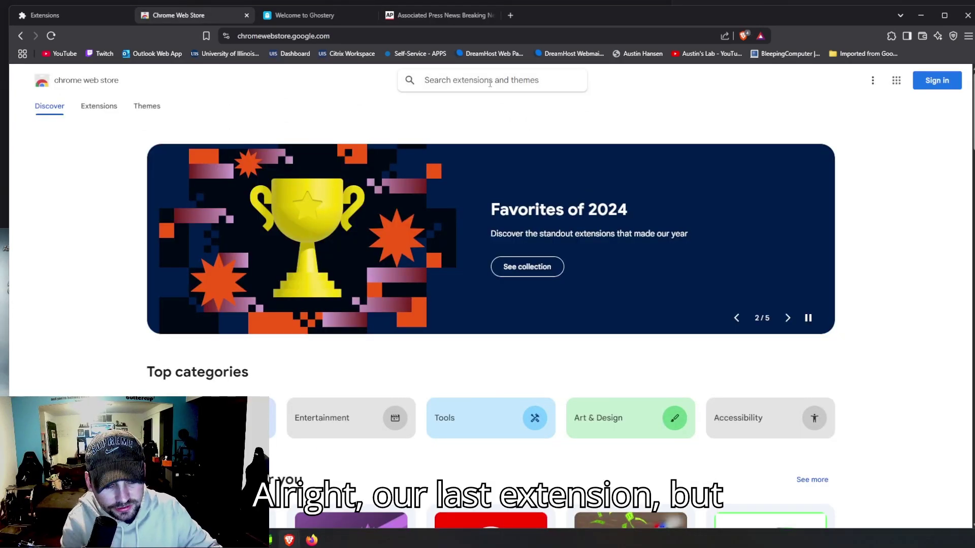
type("u")
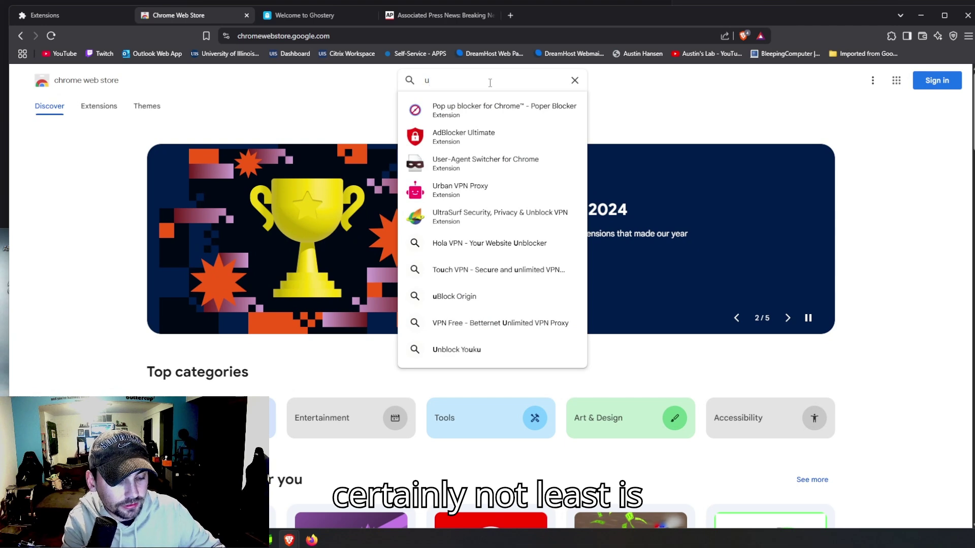
type("block origni")
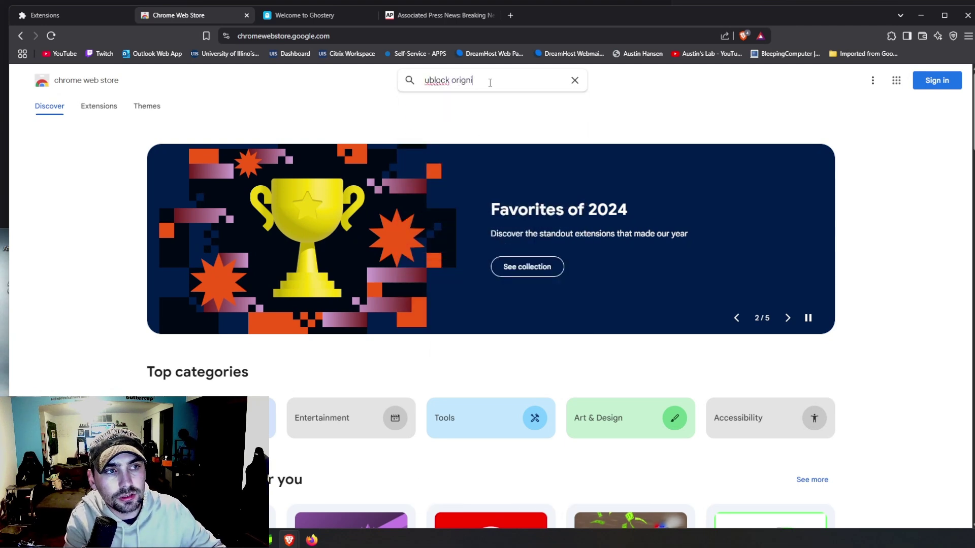
type("n")
key("Return")
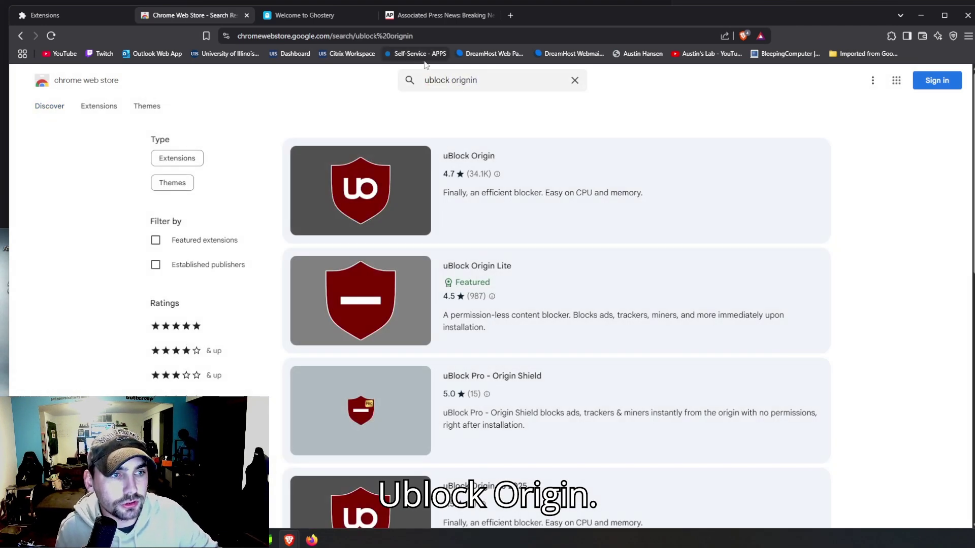
left_click(477, 163)
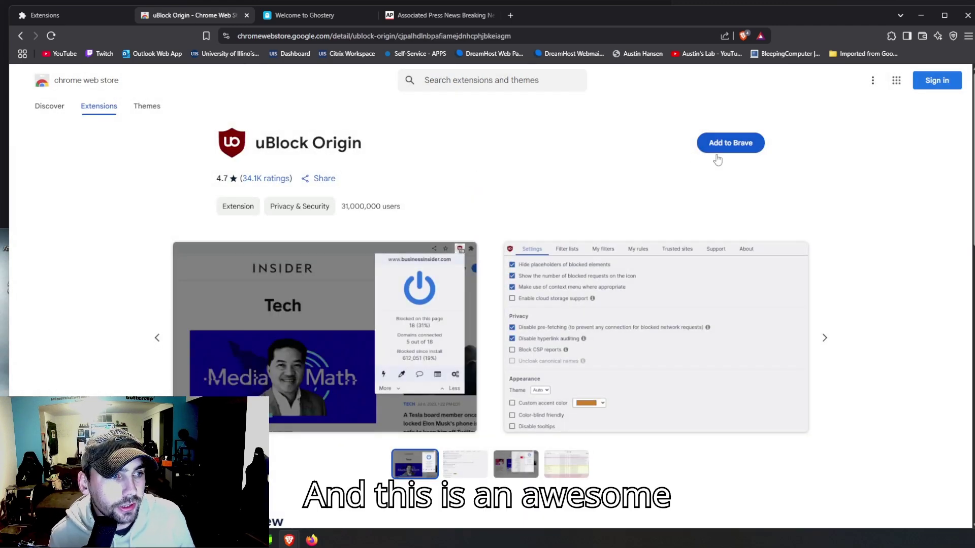
left_click(741, 146)
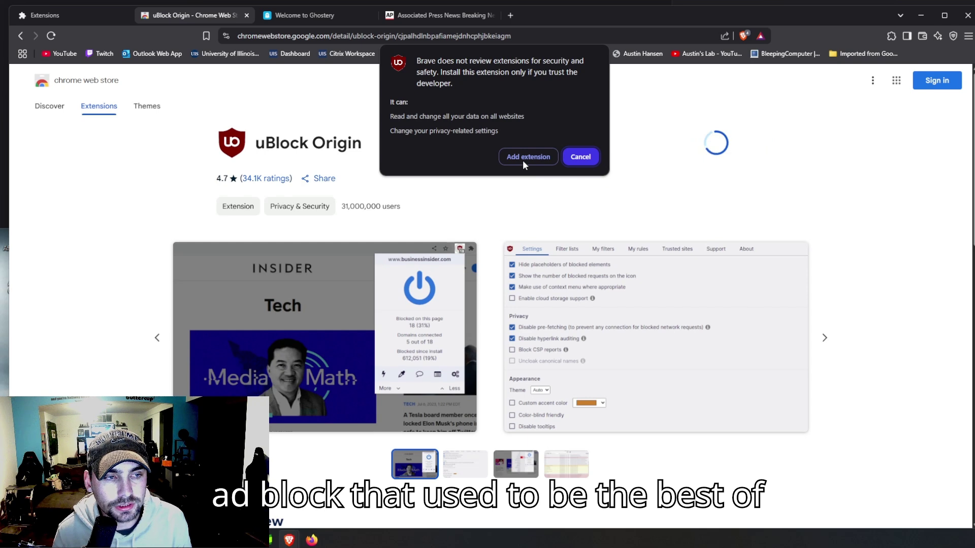
left_click(523, 163)
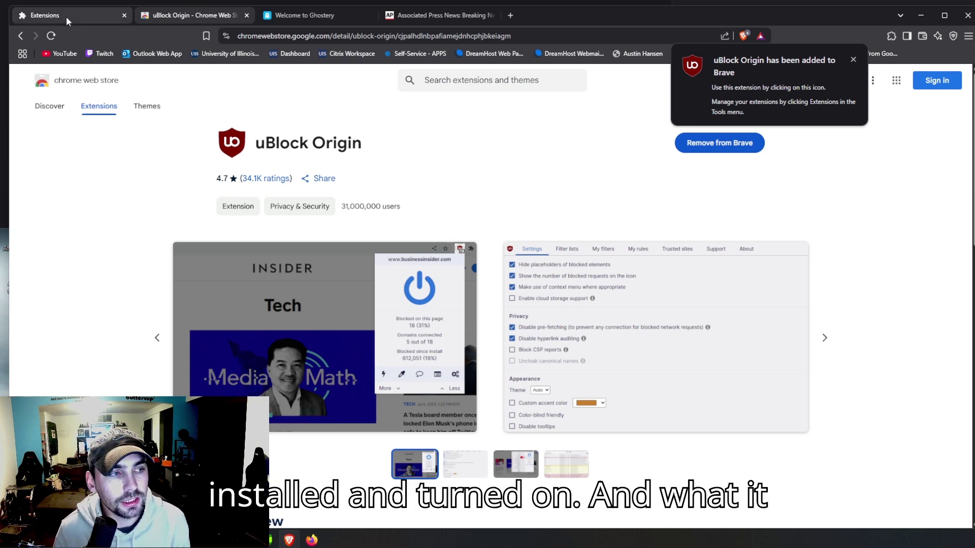
Step: Switch to the Welcome to Ghostery tab showing Setup Successful
left_click(313, 16)
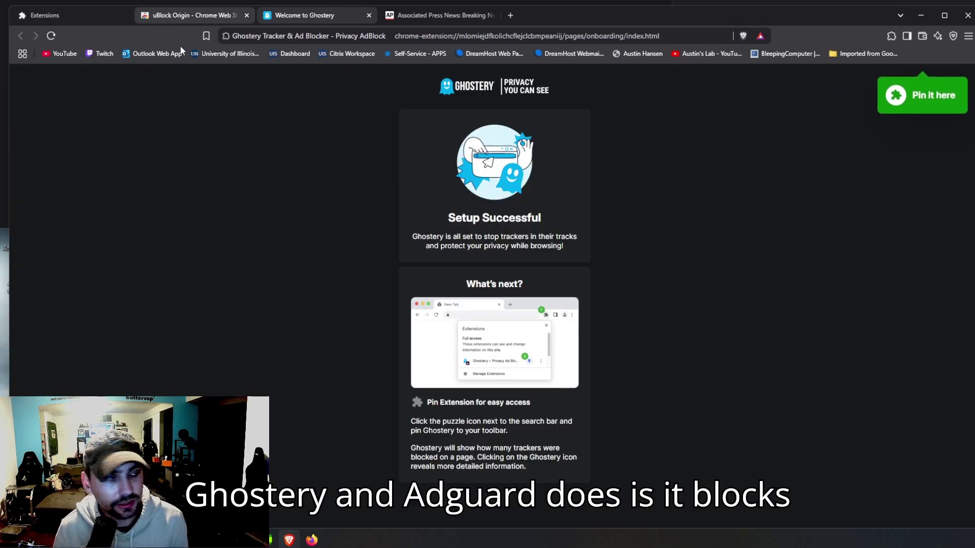